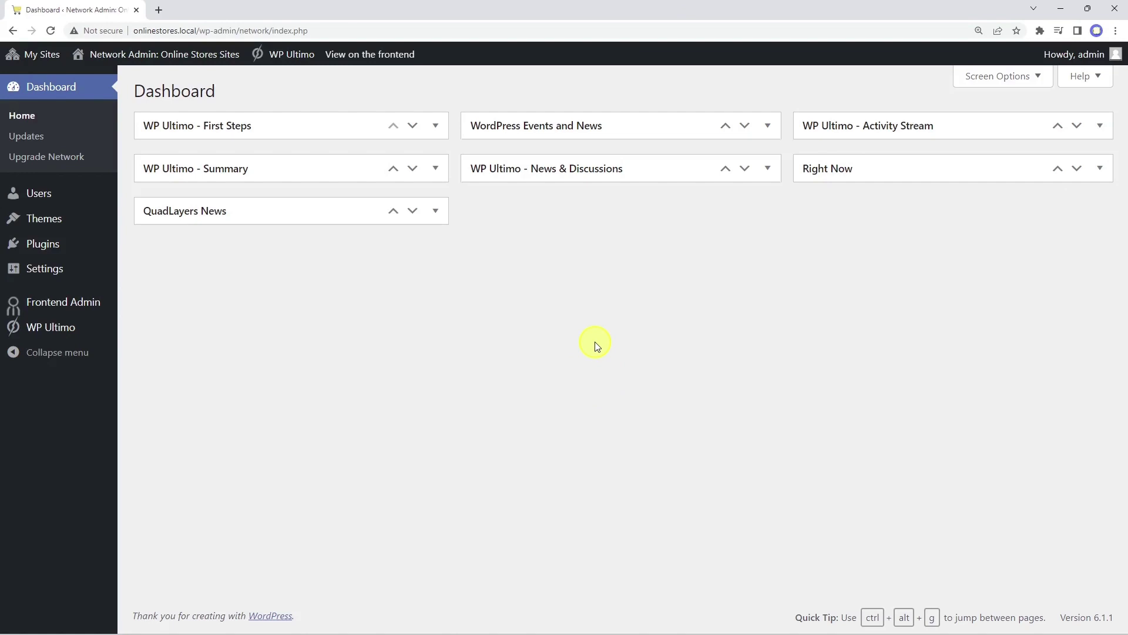
- From WP Ultimo Sites, open the Dashboard site's Manage page and go to its admin dashboard
{"action": "mouse_move", "coordinate": [63, 327]}
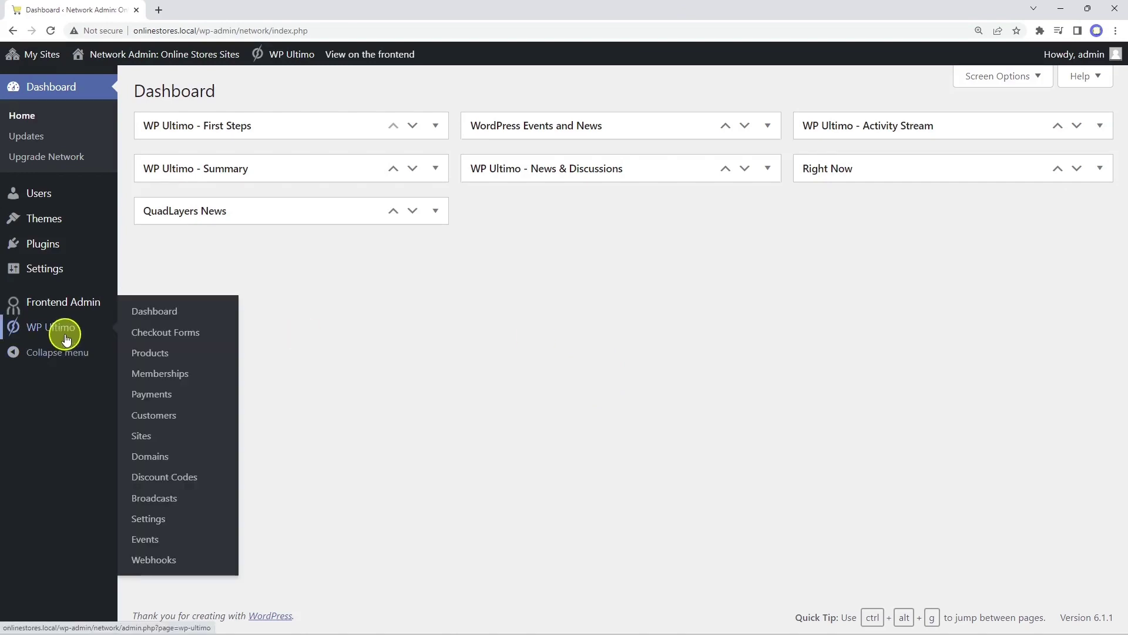
{"action": "left_click", "coordinate": [146, 434]}
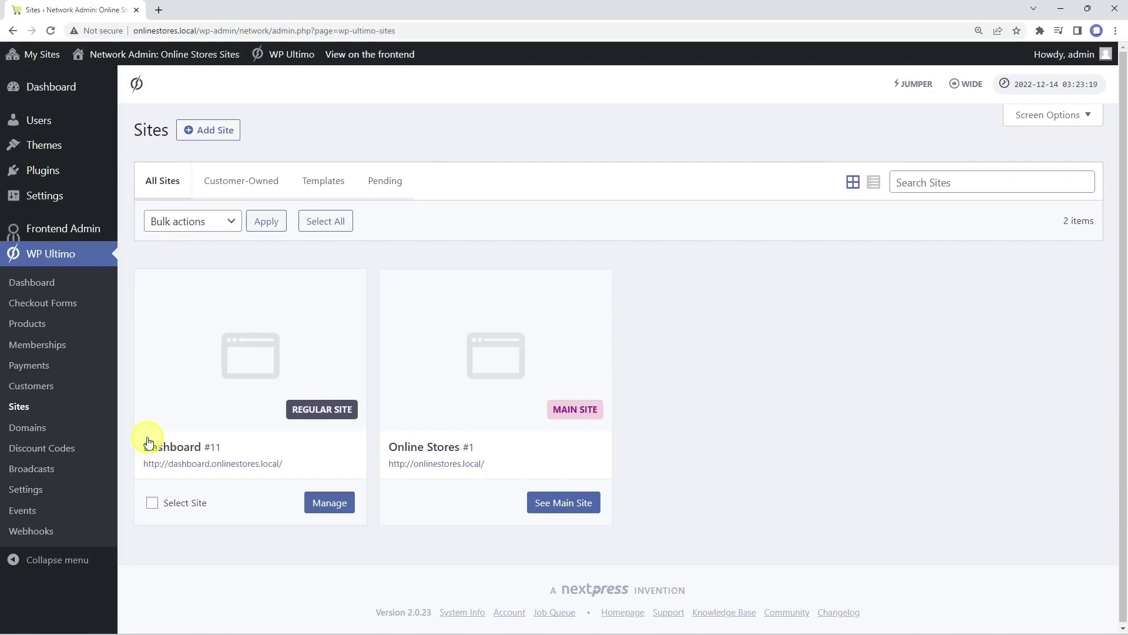
{"action": "left_click", "coordinate": [328, 503]}
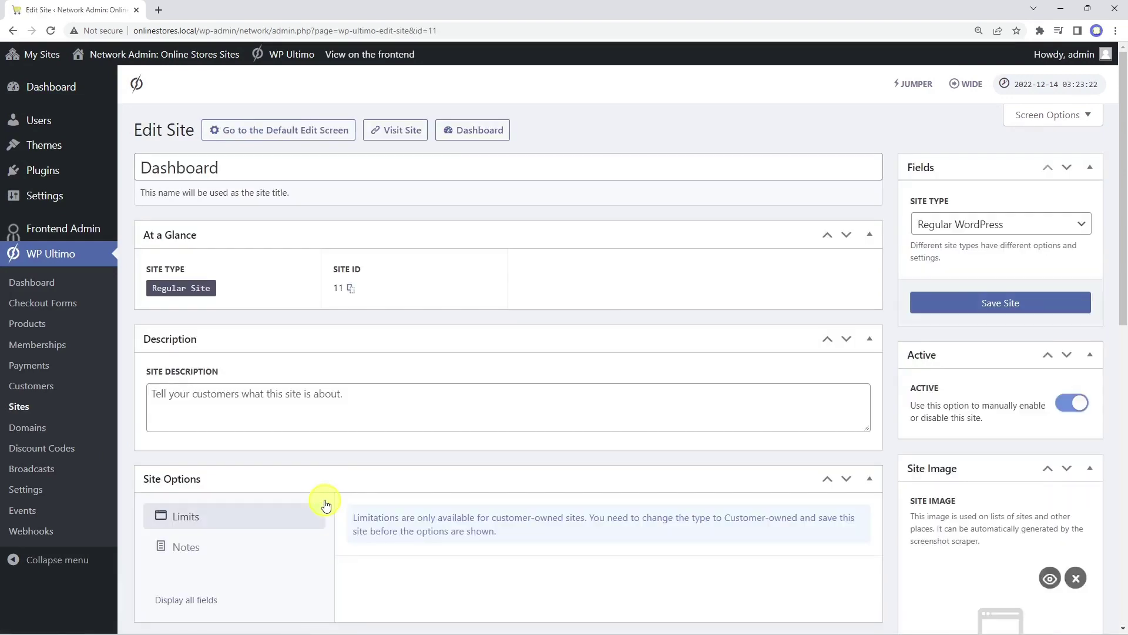
{"action": "left_click", "coordinate": [474, 130]}
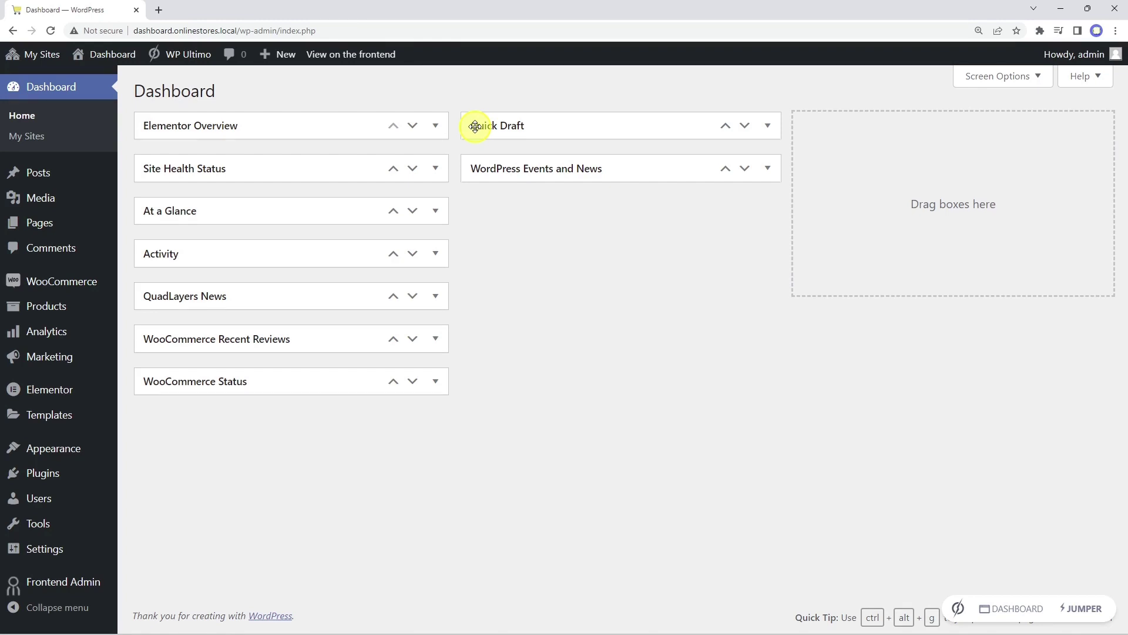
- Activate the Kadence theme on the Dashboard subsite
{"action": "mouse_move", "coordinate": [69, 452]}
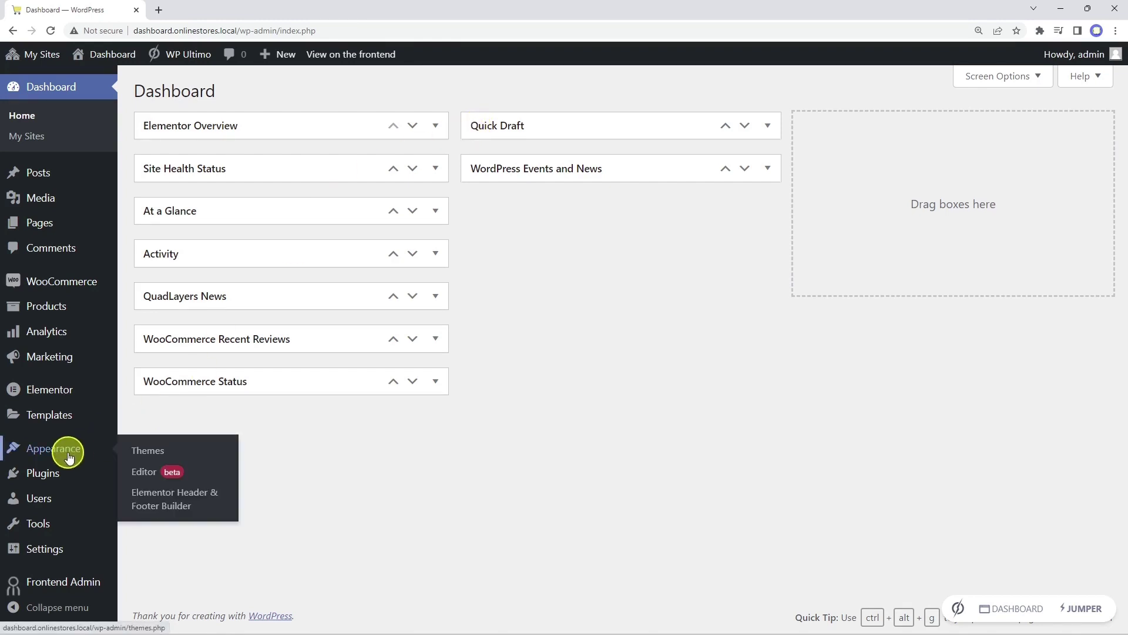
{"action": "left_click", "coordinate": [139, 451]}
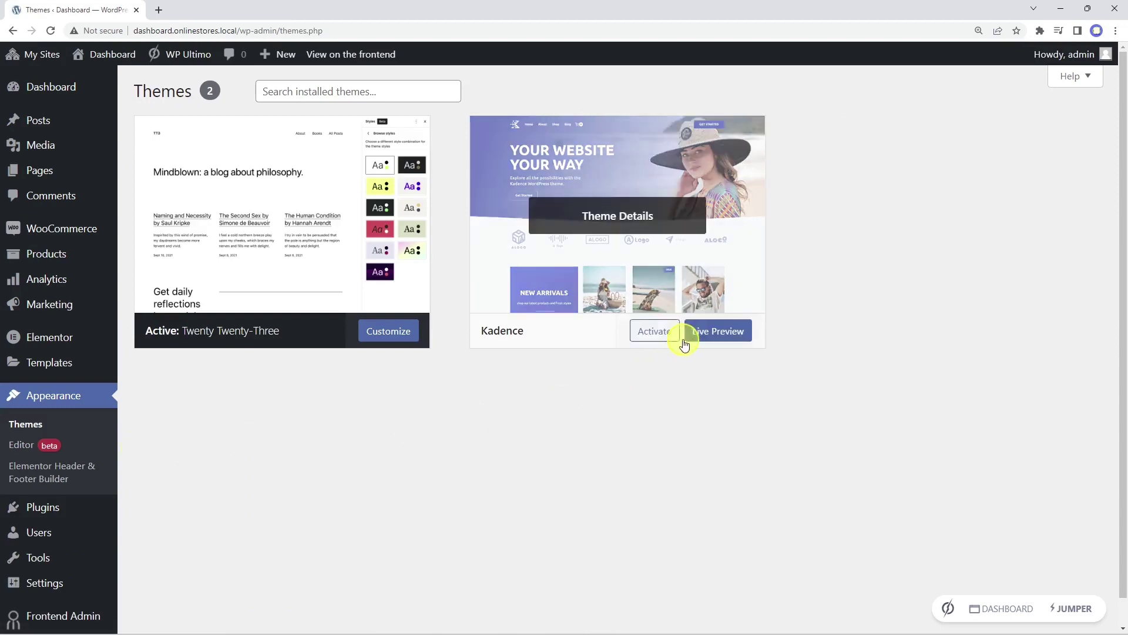
{"action": "left_click", "coordinate": [661, 339]}
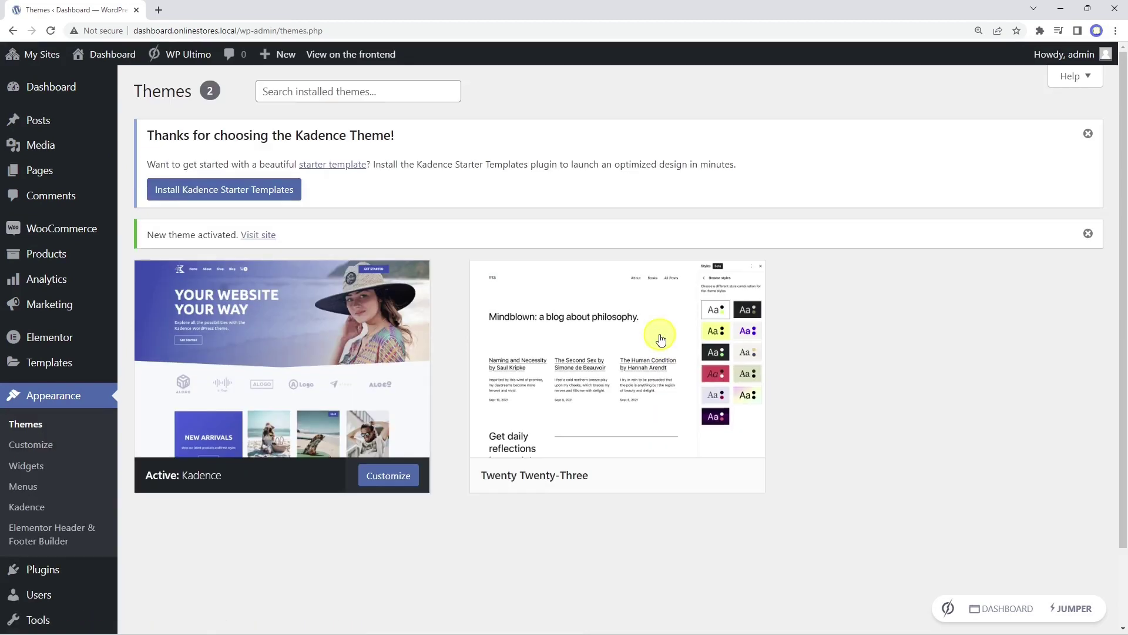
- Create an empty menu named 'Dashboard' and dismiss the Kadence welcome notice
{"action": "left_click", "coordinate": [46, 493]}
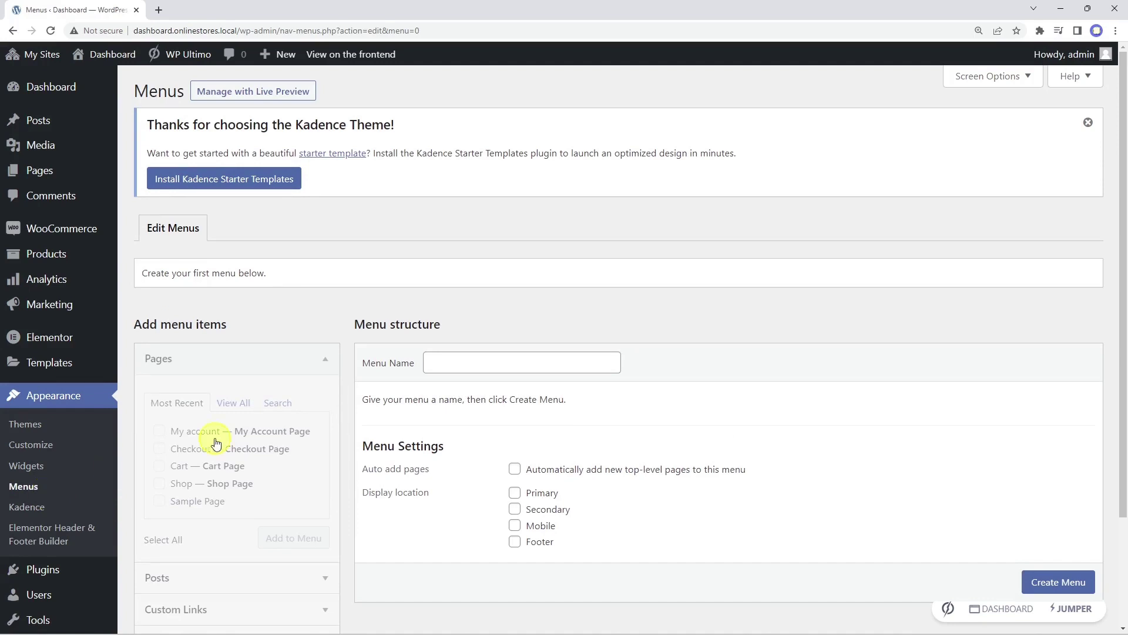
{"action": "left_click", "coordinate": [483, 365]}
{"action": "type", "text": "Dashboard"}
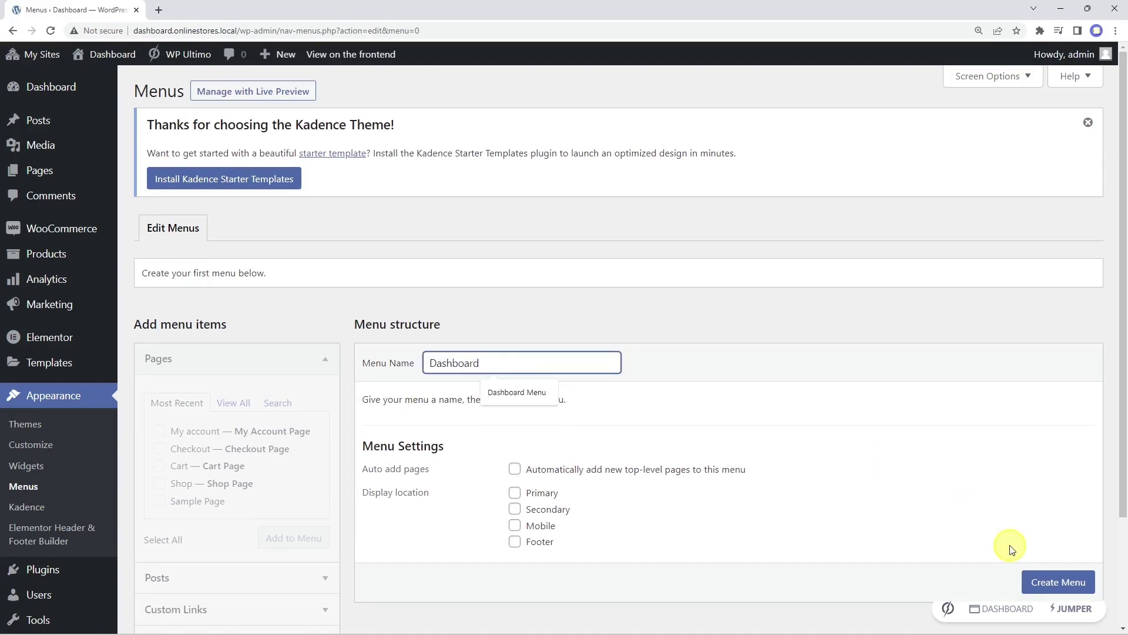
{"action": "left_click", "coordinate": [1061, 582]}
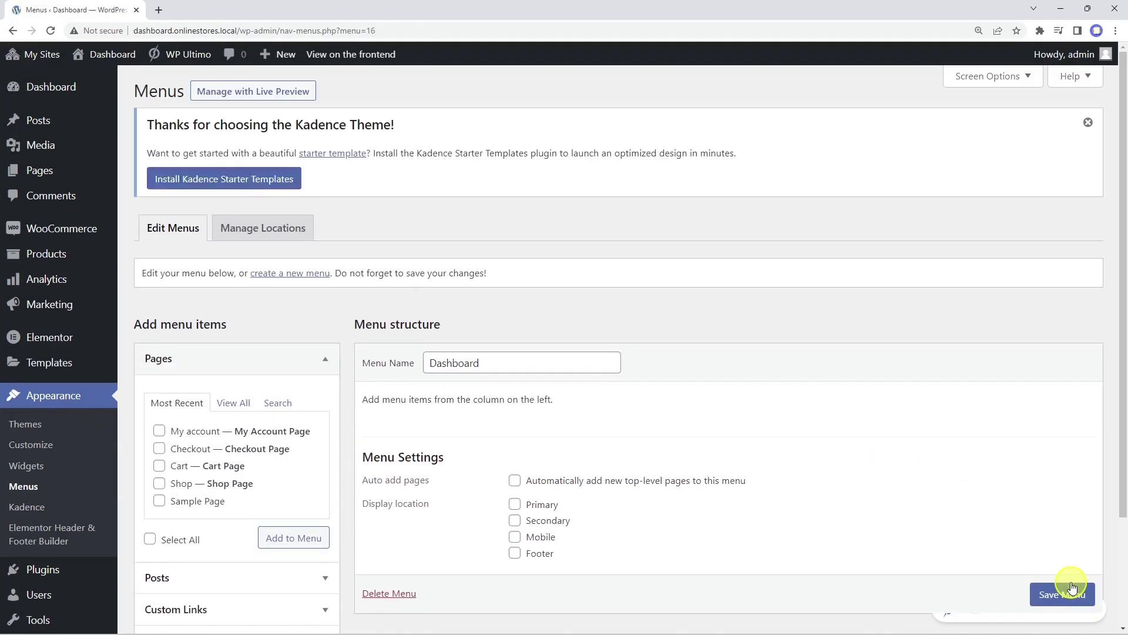
{"action": "left_click", "coordinate": [1088, 122]}
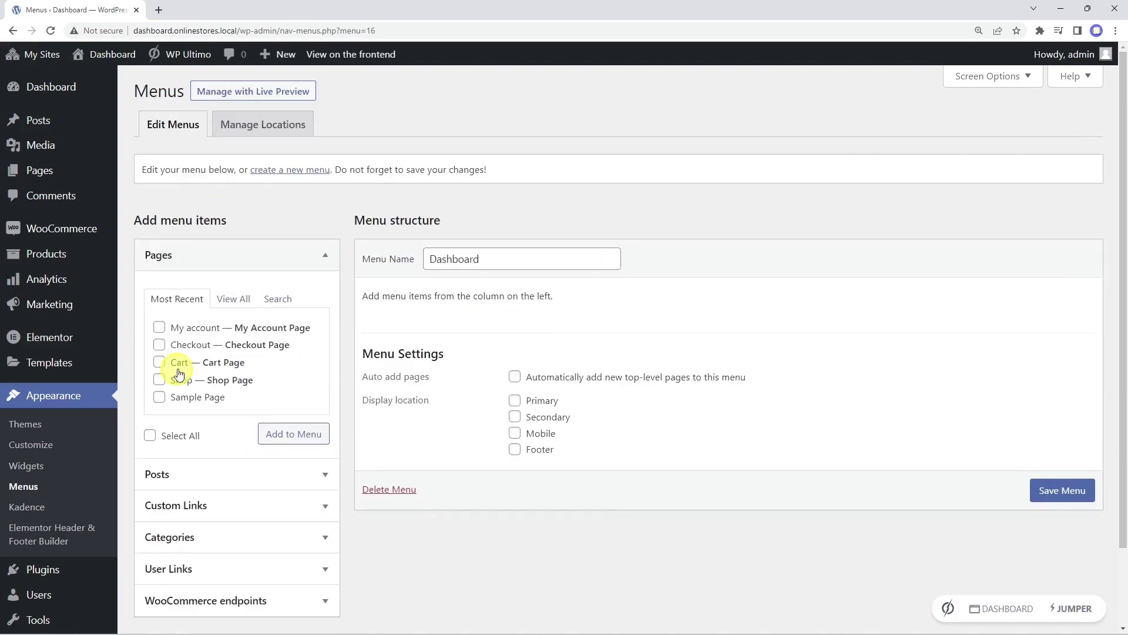
- Import elementor-01.json into Saved Templates, enabling unfiltered uploads when asked
{"action": "left_click", "coordinate": [48, 370]}
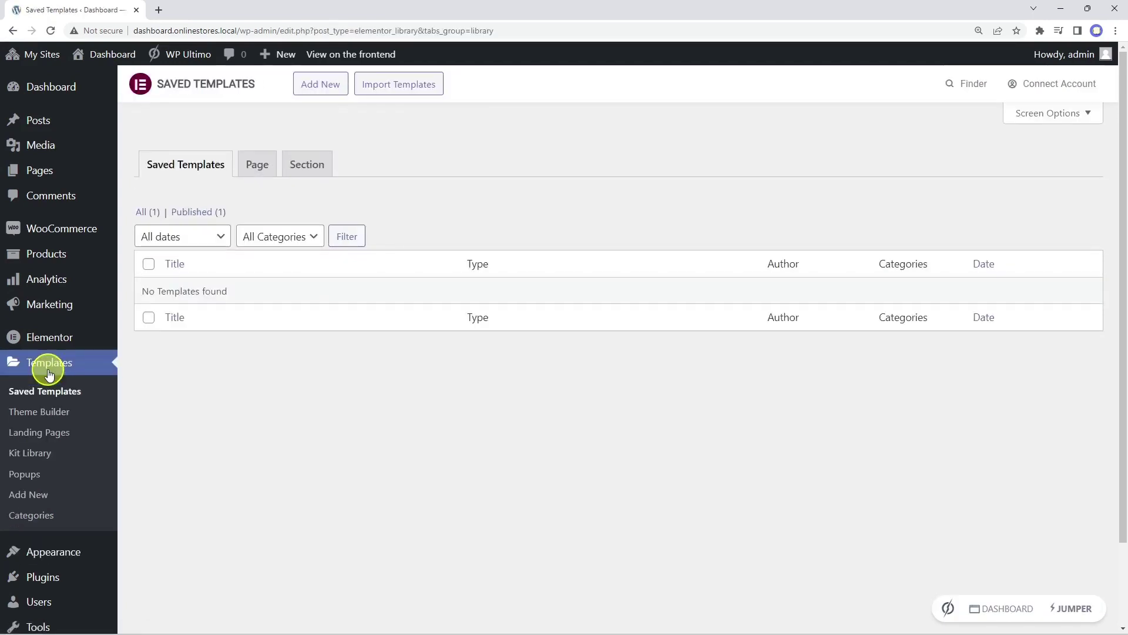
{"action": "left_click", "coordinate": [400, 91]}
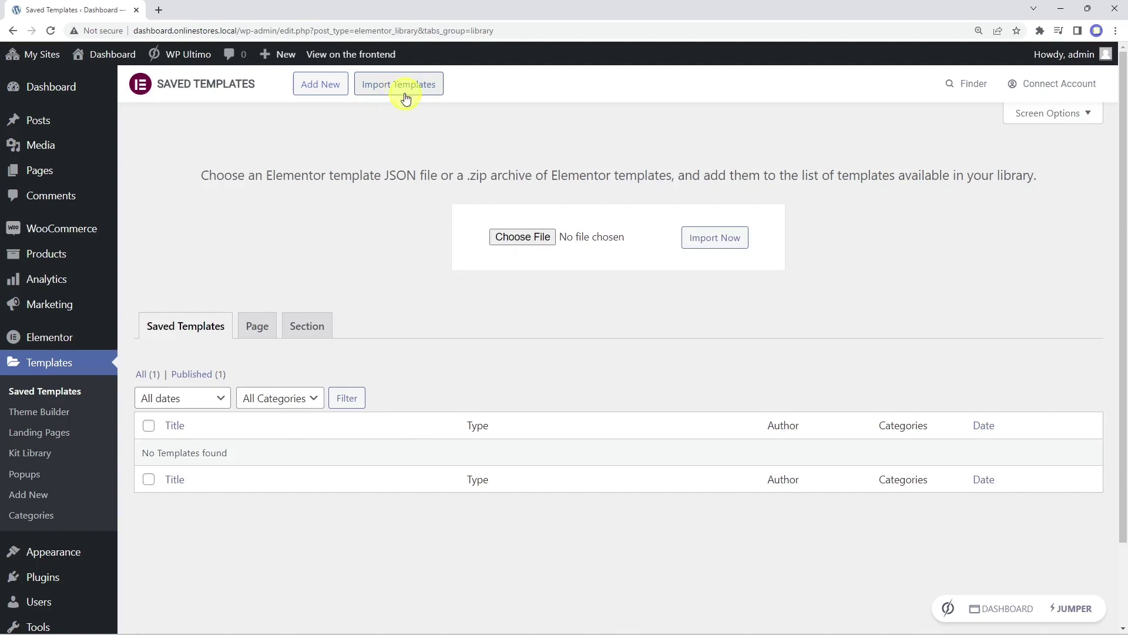
{"action": "left_click", "coordinate": [529, 237]}
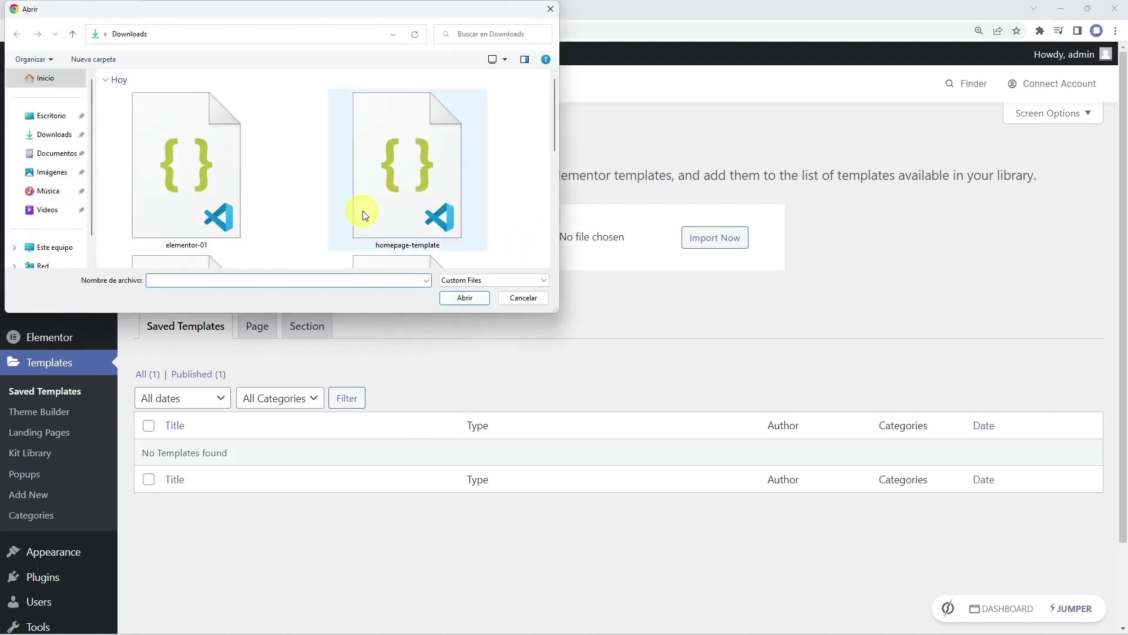
{"action": "left_click", "coordinate": [196, 196]}
{"action": "left_click", "coordinate": [462, 298]}
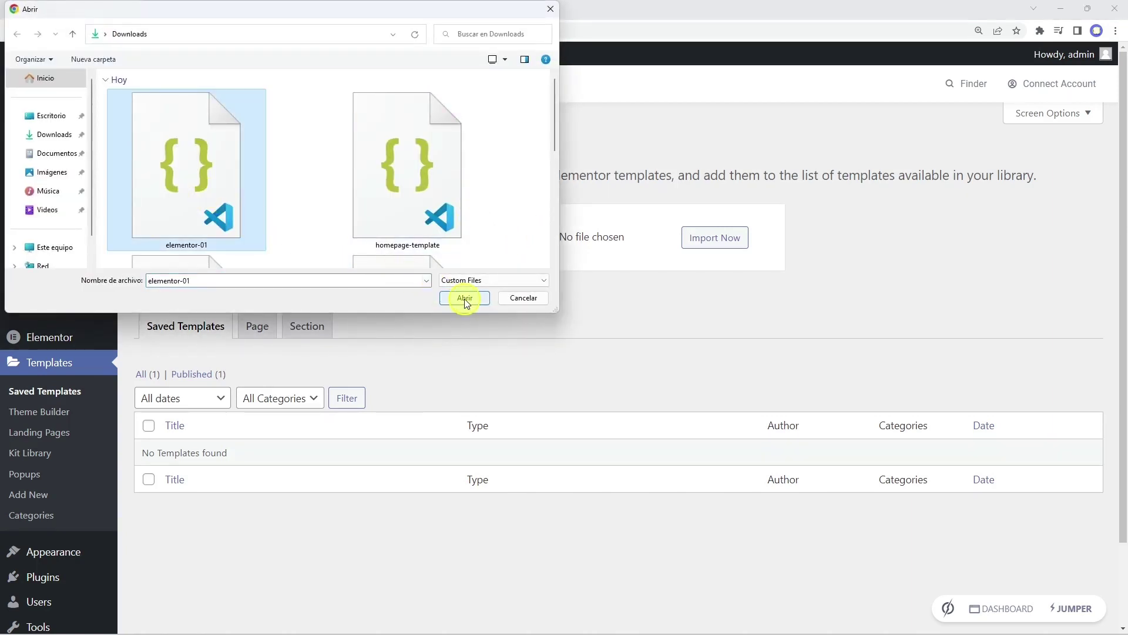
{"action": "left_click", "coordinate": [717, 243]}
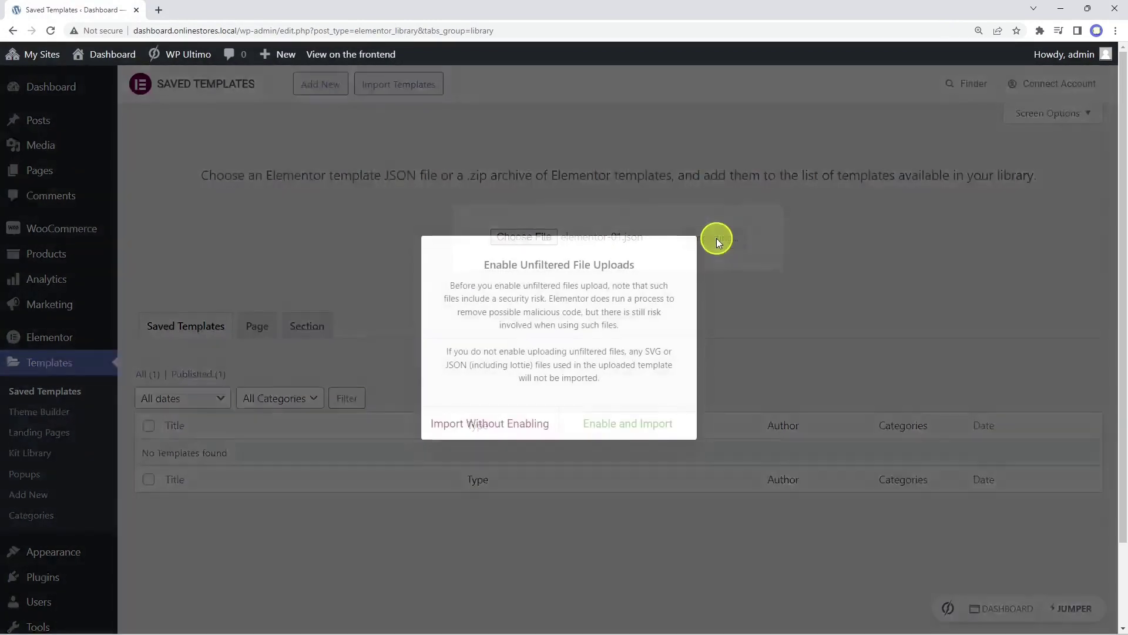
{"action": "left_click", "coordinate": [639, 429]}
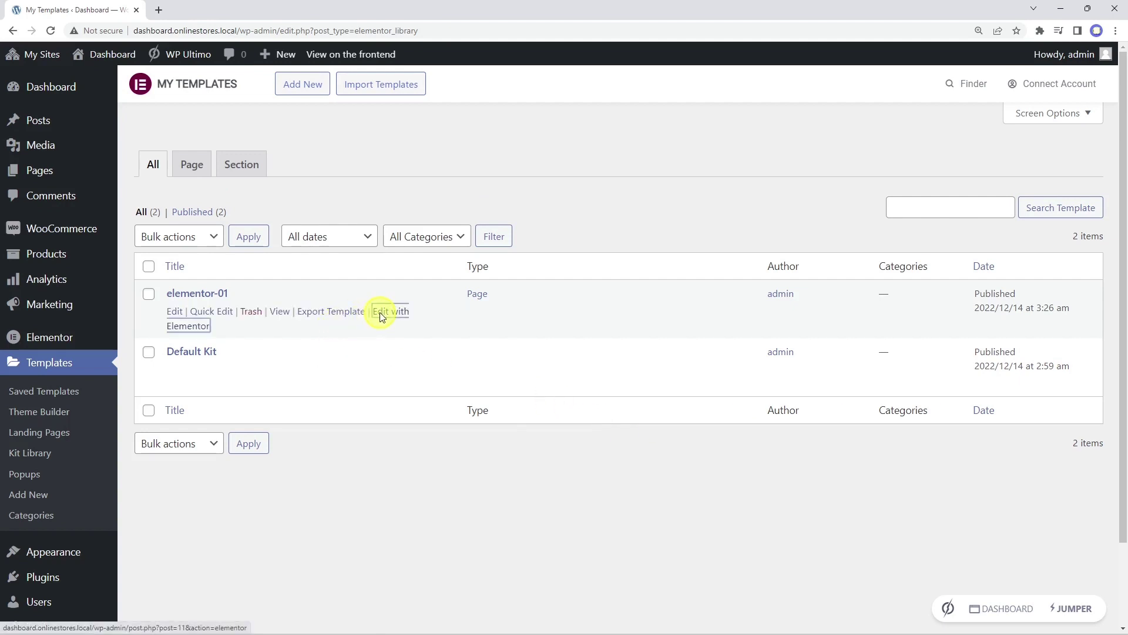
- Open the elementor-01 template in the Elementor editor in a new tab
{"action": "right_click", "coordinate": [381, 312]}
{"action": "left_click", "coordinate": [418, 323]}
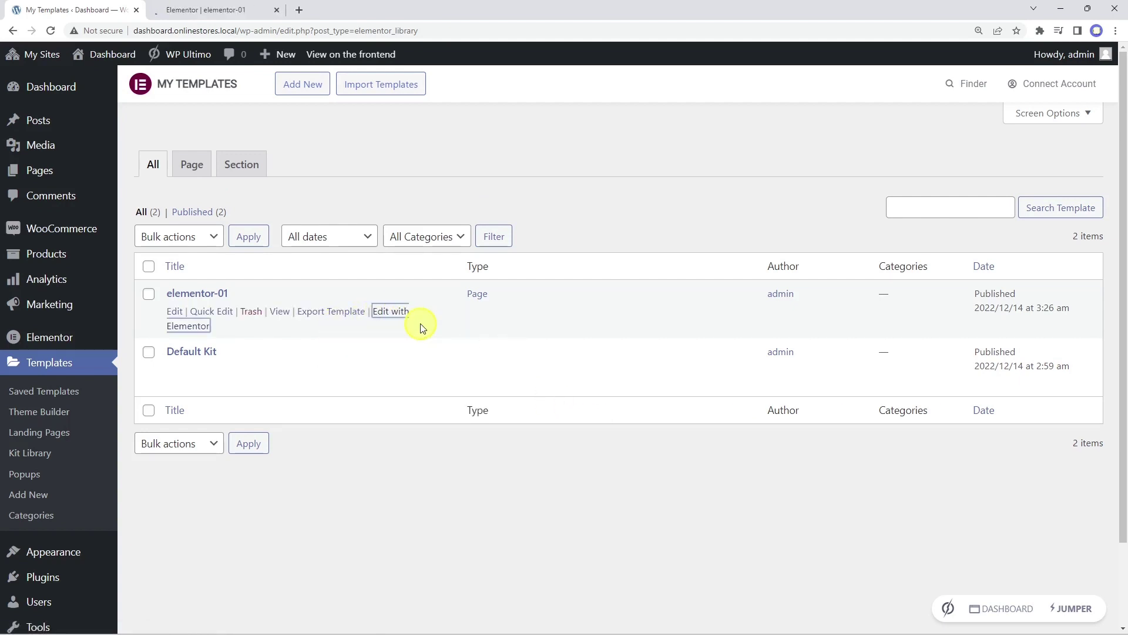
{"action": "left_click", "coordinate": [222, 11]}
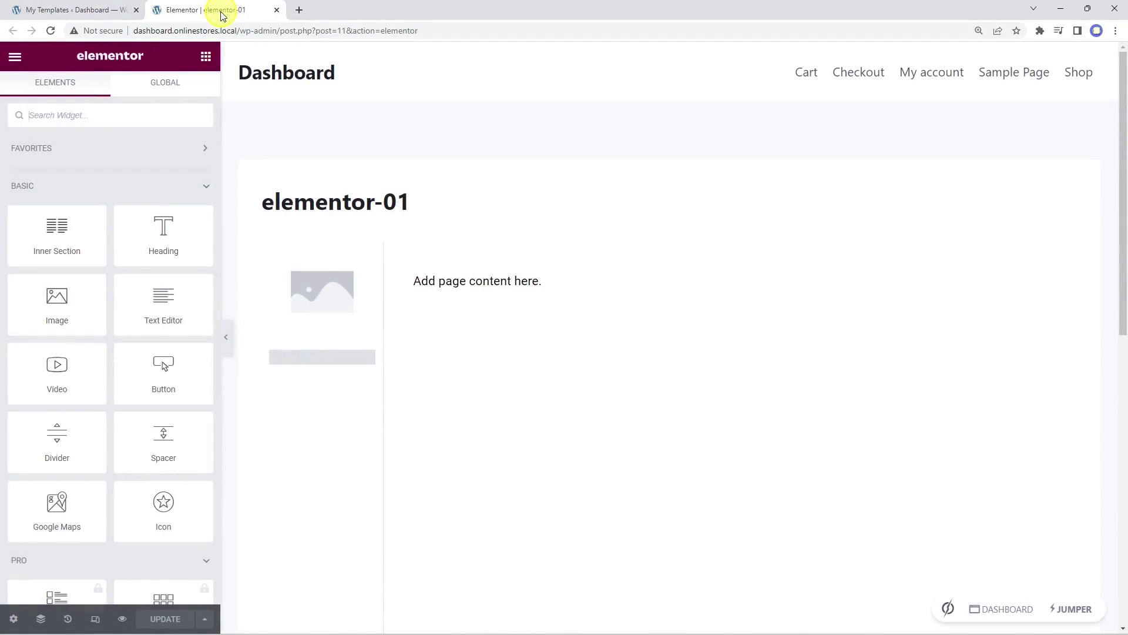
- Set the page layout to Elementor Canvas and choose a menu for the Nav Menu widget
{"action": "left_click", "coordinate": [14, 618]}
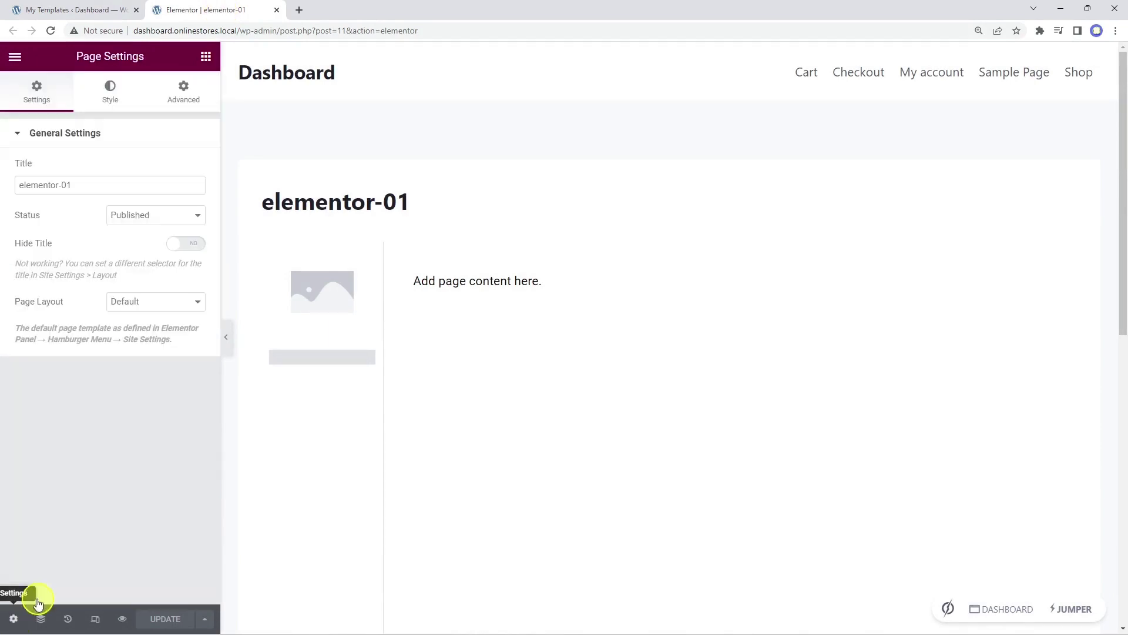
{"action": "left_click", "coordinate": [147, 303]}
{"action": "left_click", "coordinate": [150, 328]}
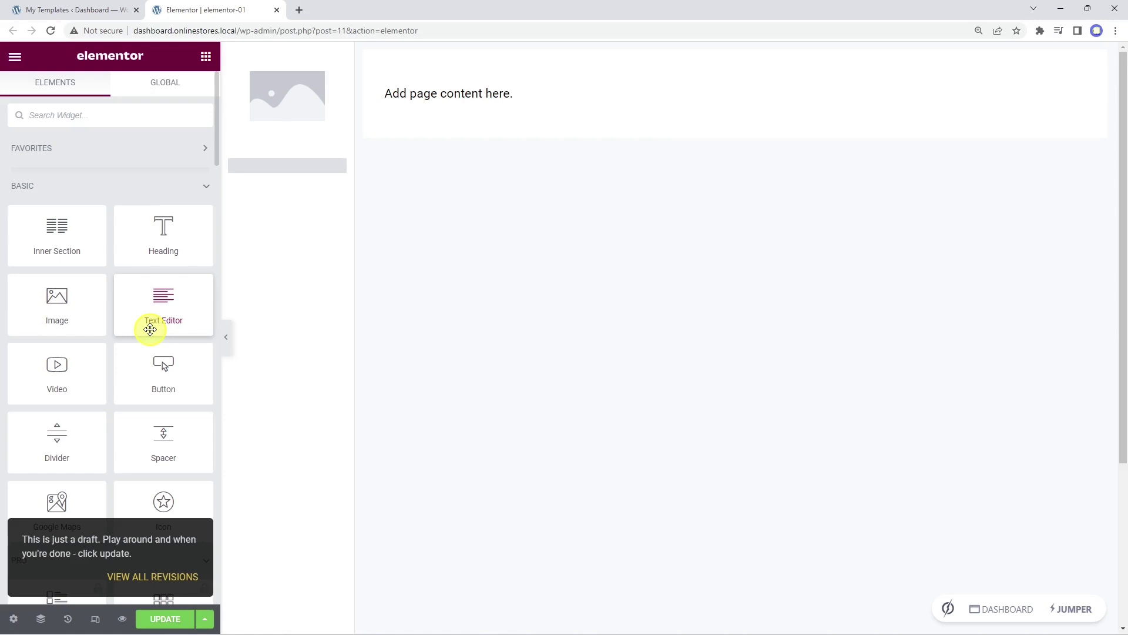
{"action": "left_click", "coordinate": [311, 170]}
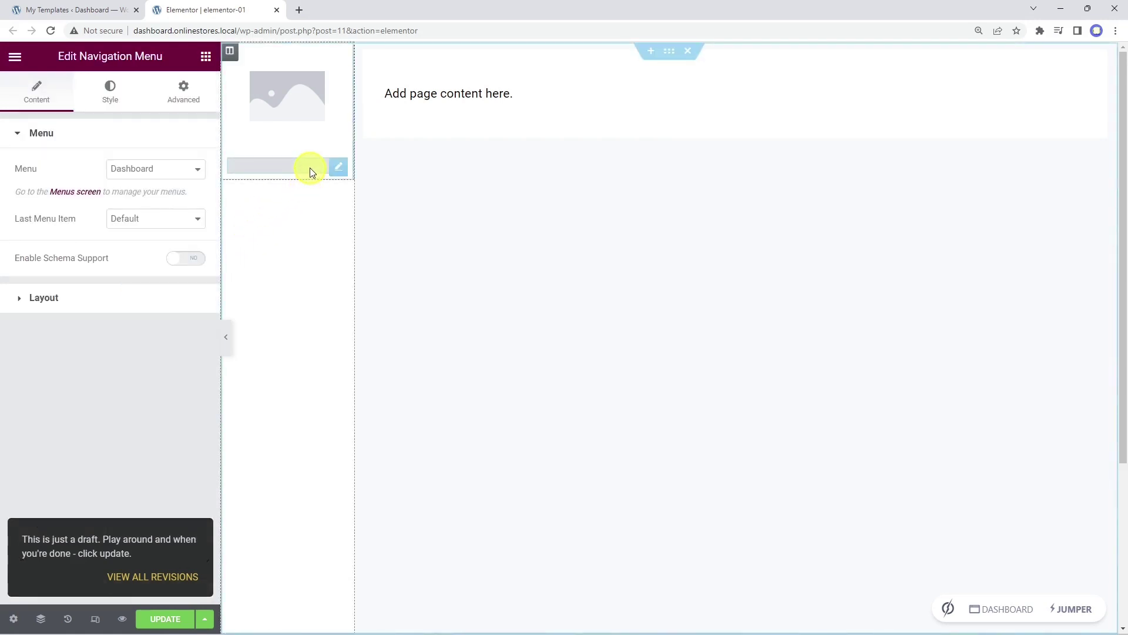
{"action": "left_click", "coordinate": [179, 169]}
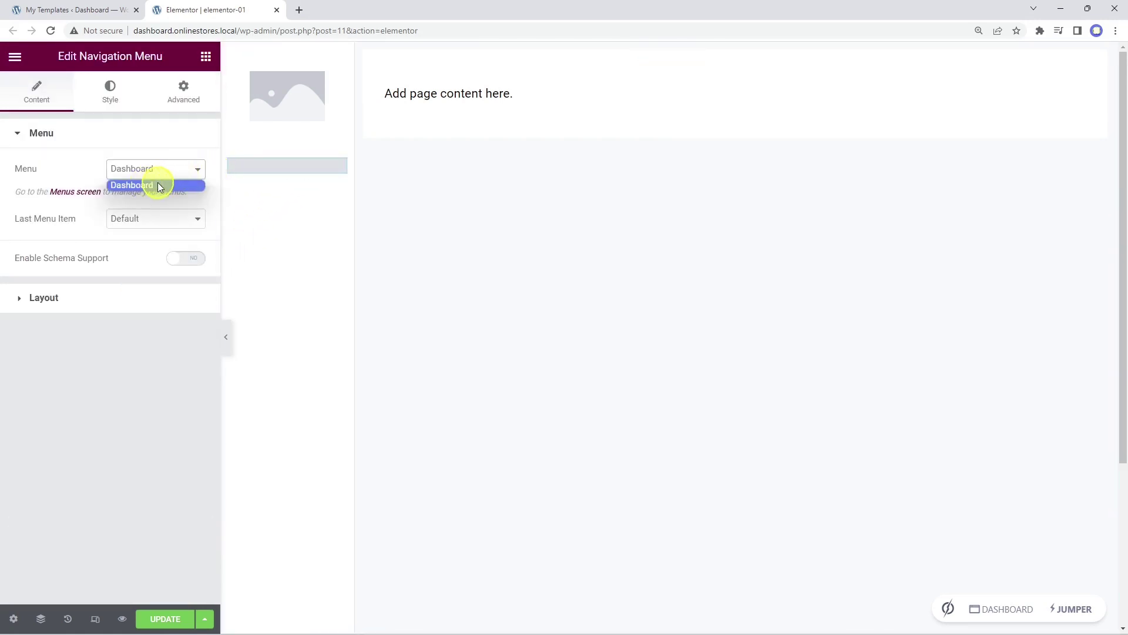
- Keep the Dashboard menu, set Site Logo's Custom Image to No, and update the template
{"action": "left_click", "coordinate": [277, 171]}
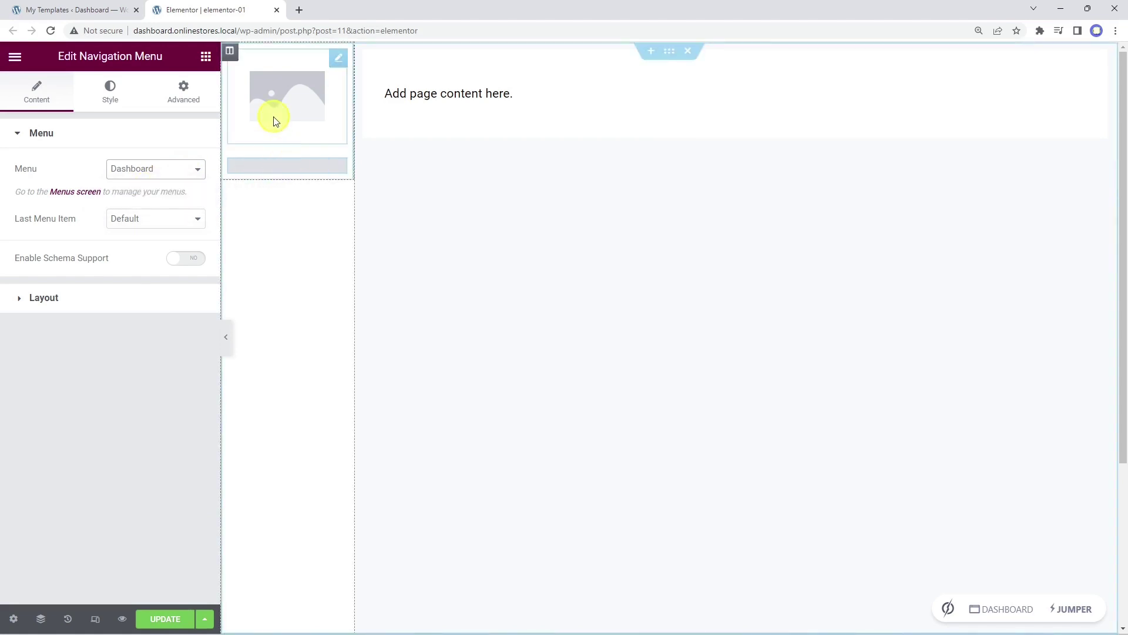
{"action": "left_click", "coordinate": [278, 97]}
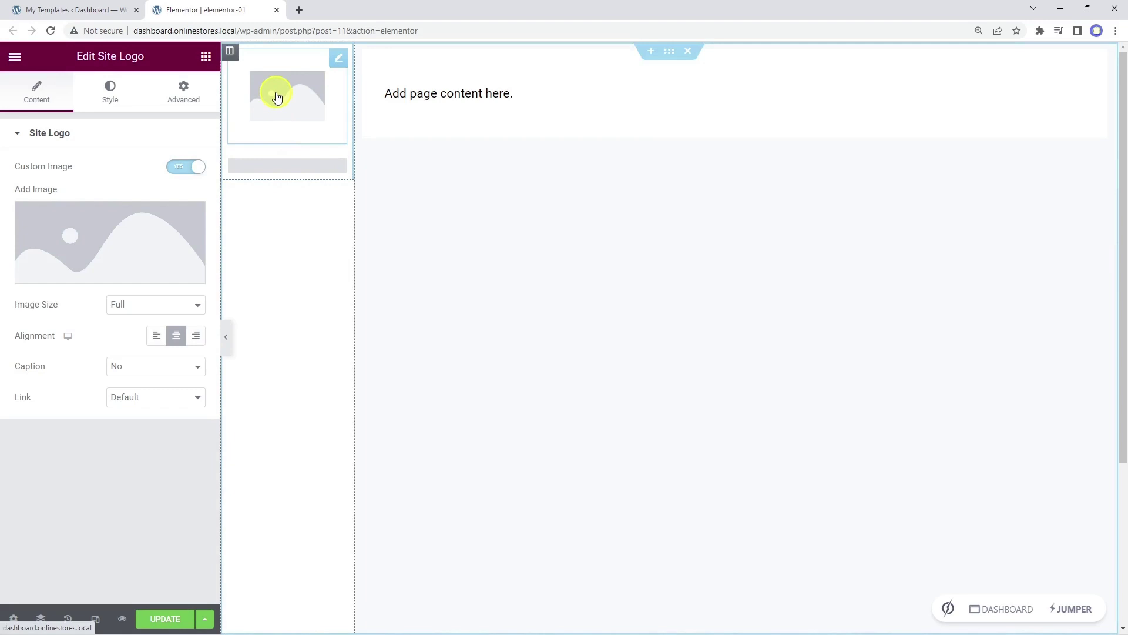
{"action": "left_click", "coordinate": [188, 168]}
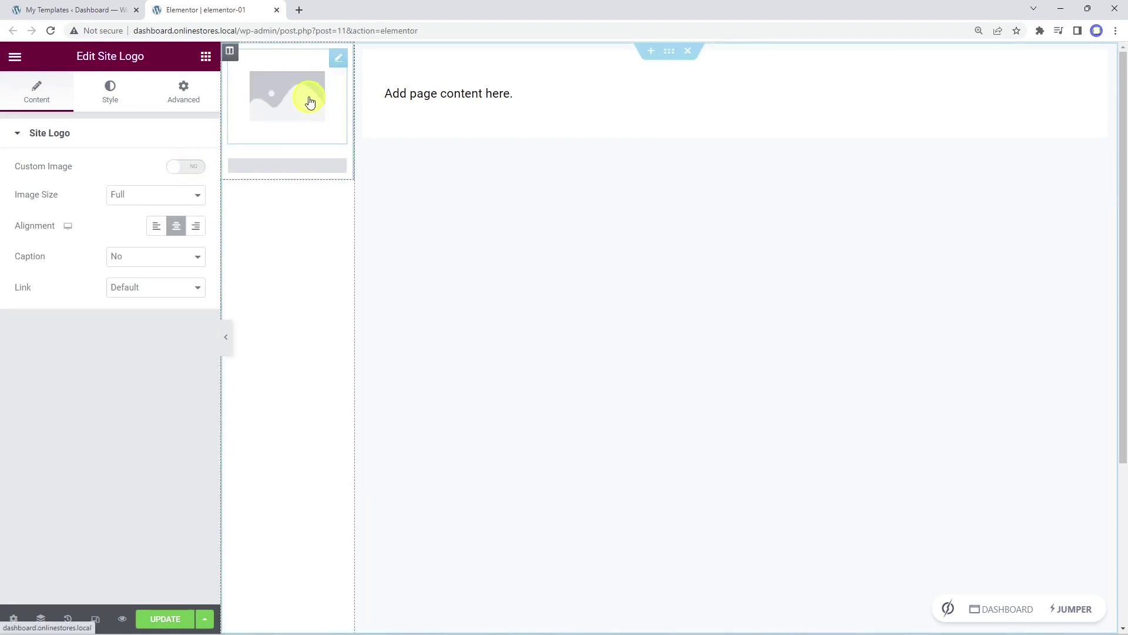
{"action": "left_click", "coordinate": [161, 619]}
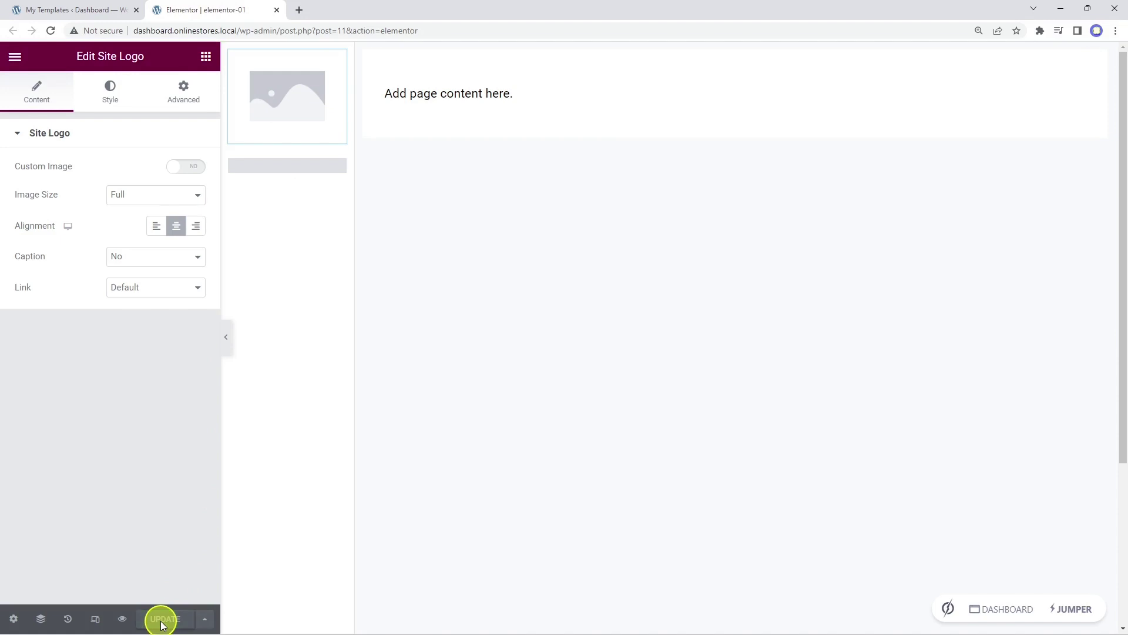
{"action": "left_click", "coordinate": [77, 11]}
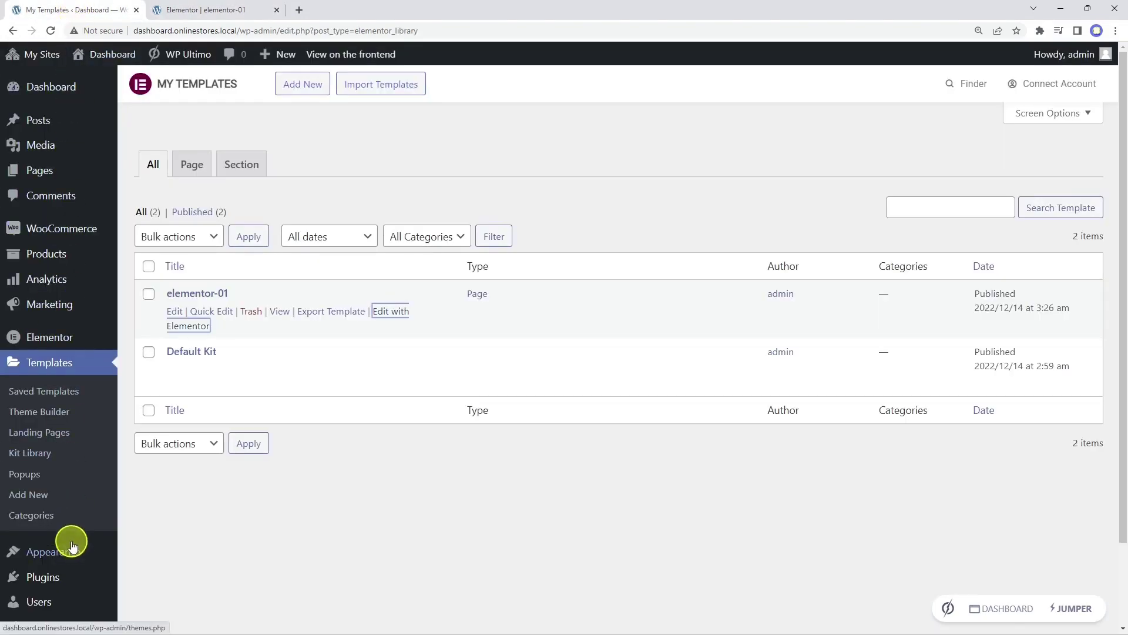
- In the Customizer, set the cropped GoShopping image as the site logo and publish
{"action": "mouse_move", "coordinate": [72, 550]}
{"action": "left_click", "coordinate": [147, 496]}
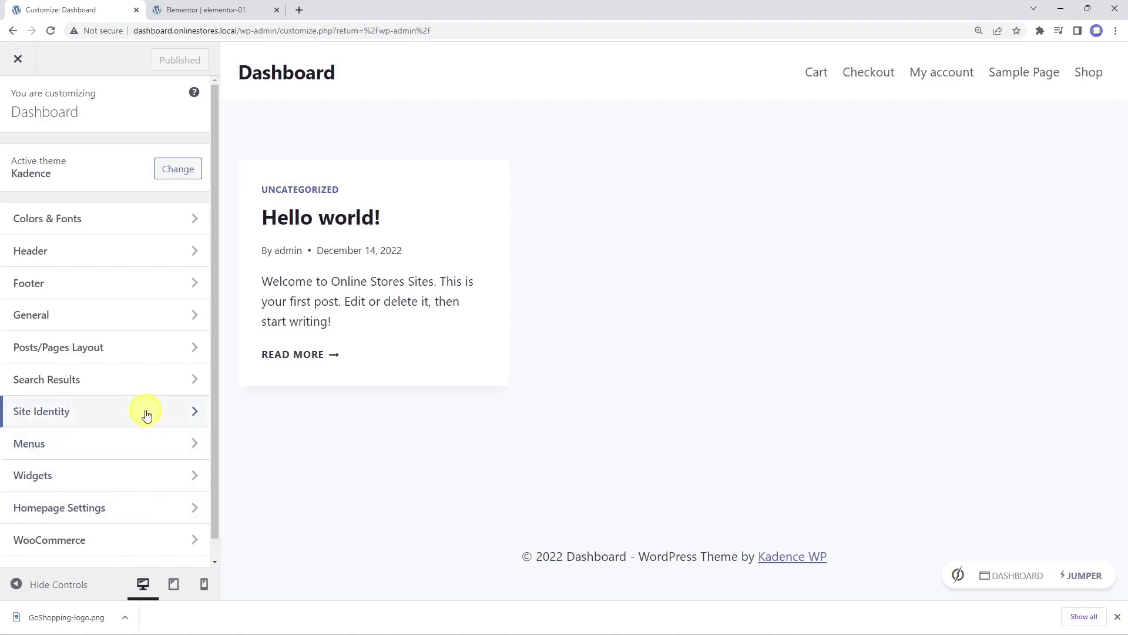
{"action": "left_click", "coordinate": [147, 413]}
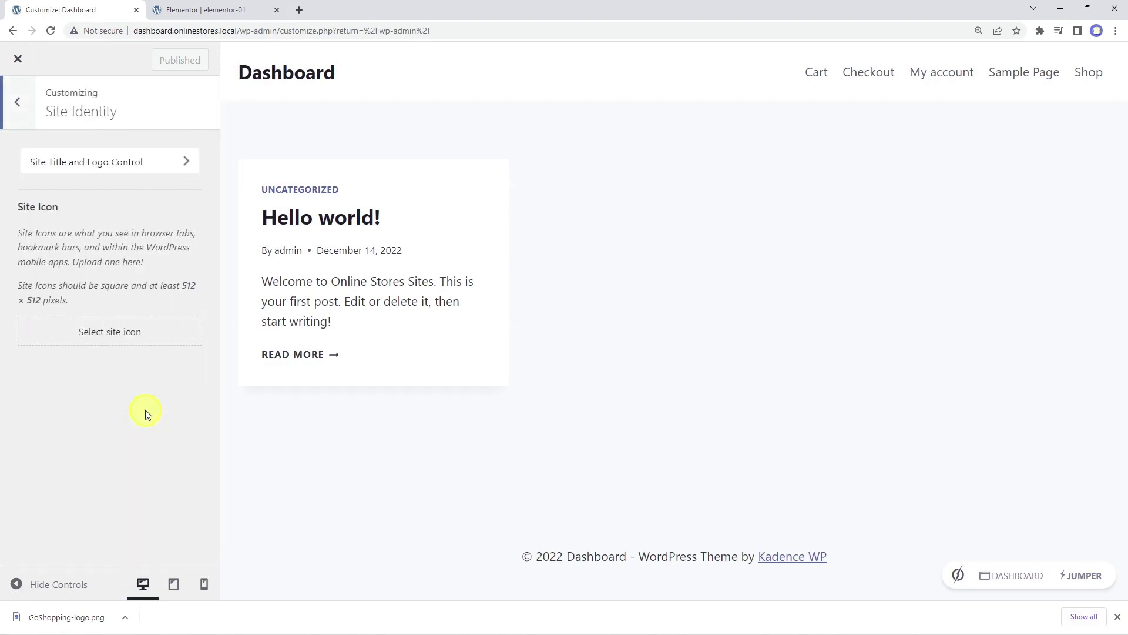
{"action": "left_click", "coordinate": [147, 162]}
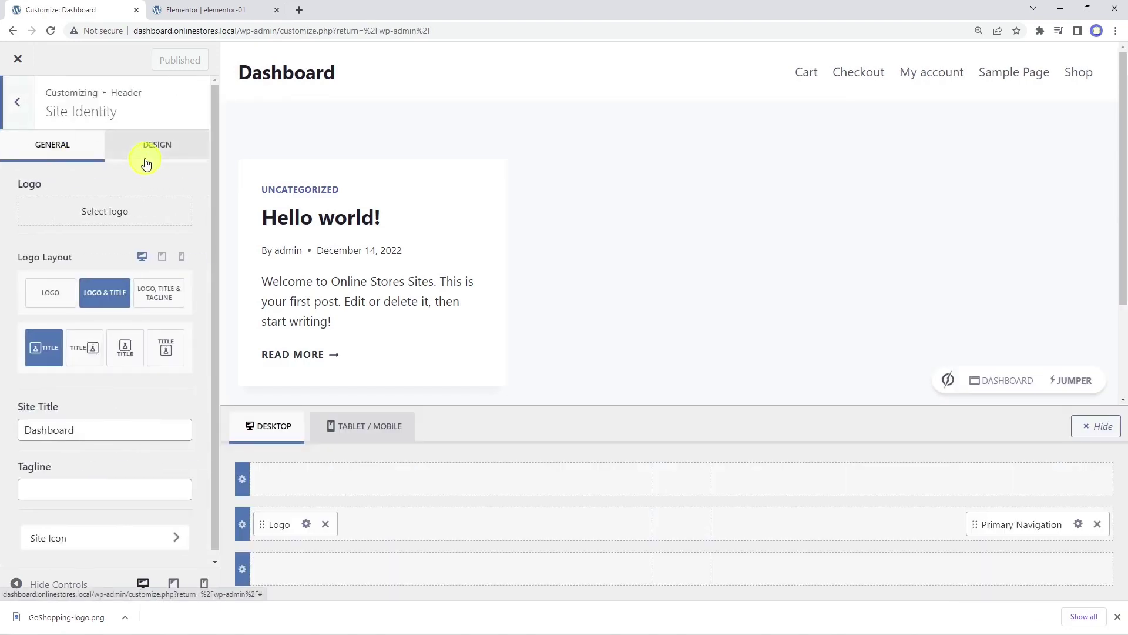
{"action": "left_click", "coordinate": [111, 210]}
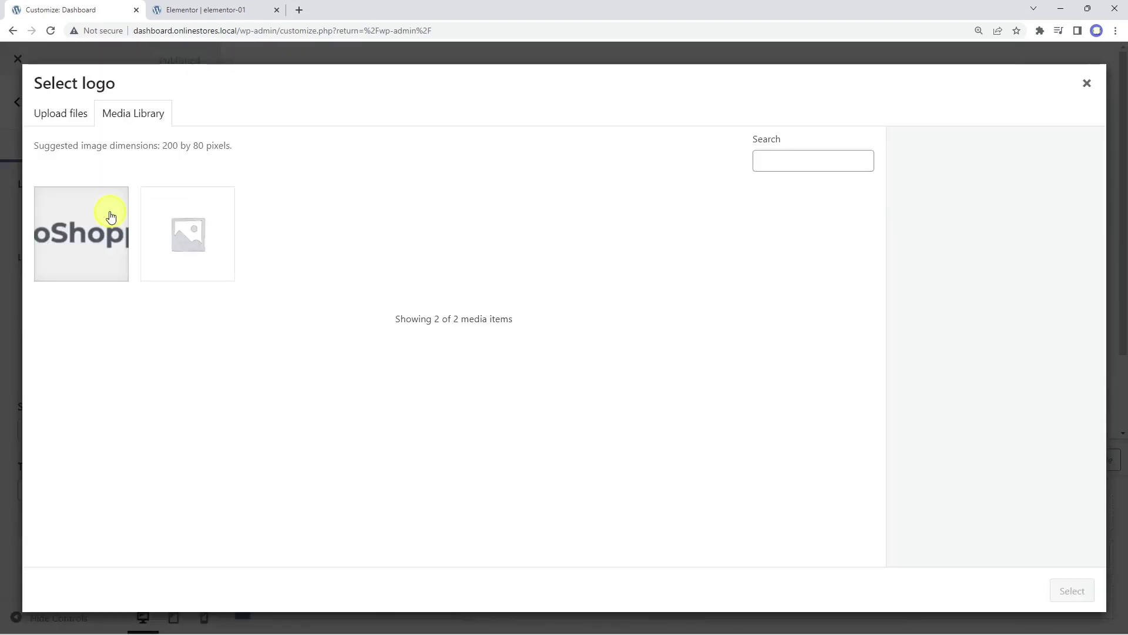
{"action": "left_click", "coordinate": [111, 217]}
{"action": "left_click", "coordinate": [1071, 591]}
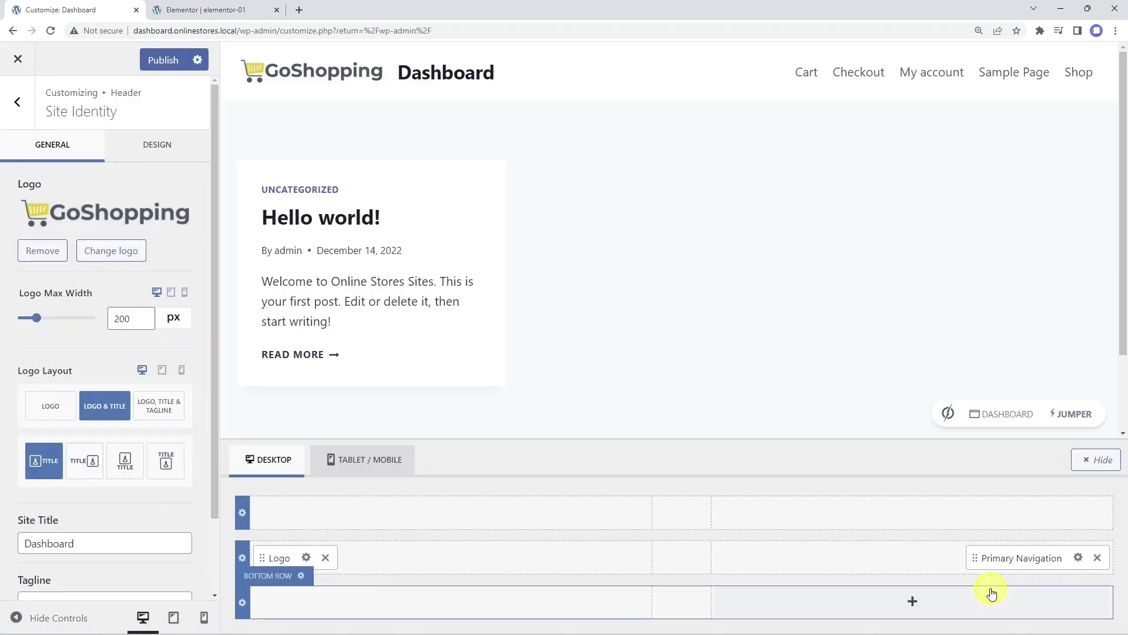
{"action": "left_click", "coordinate": [163, 61]}
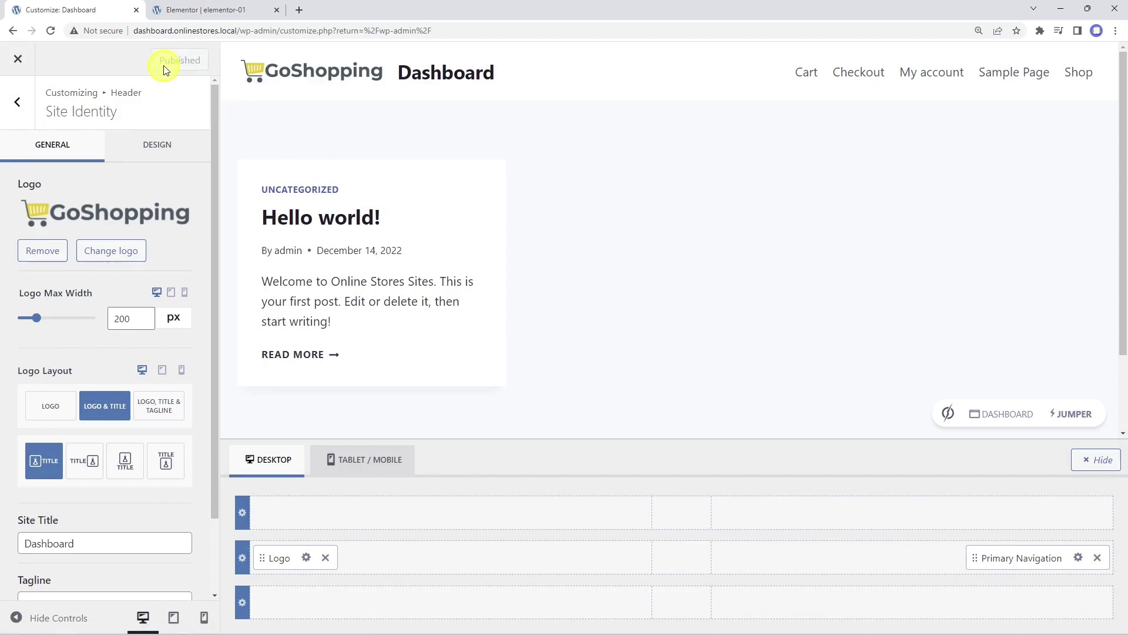
{"action": "left_click", "coordinate": [208, 11]}
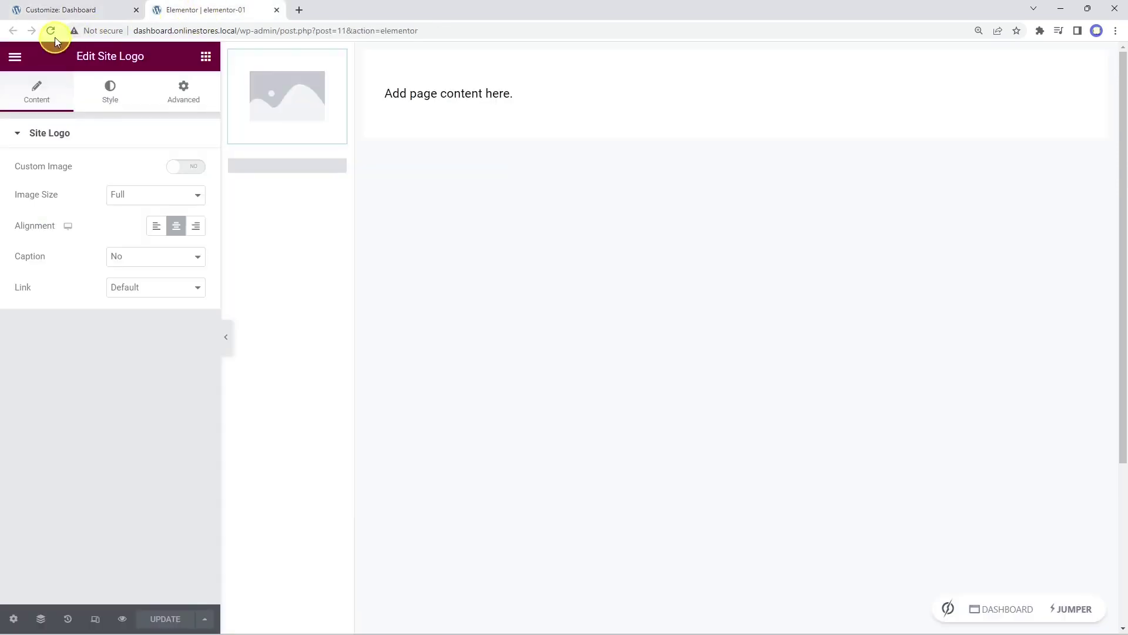